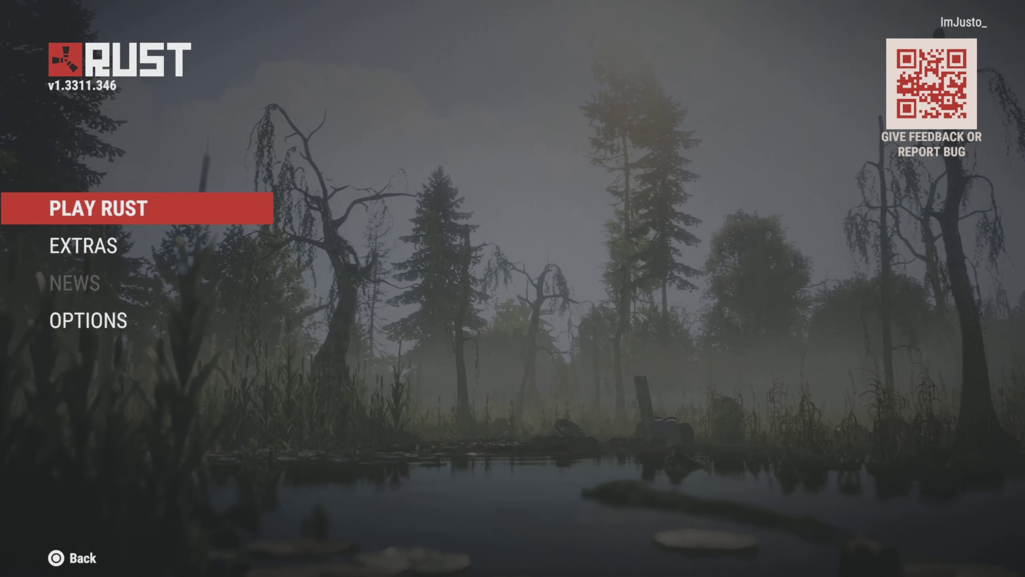
# Open the Game settings in the options and go to the Auto Equip setting
pyautogui.press('Down')
pyautogui.press('Down')
pyautogui.press('Return')
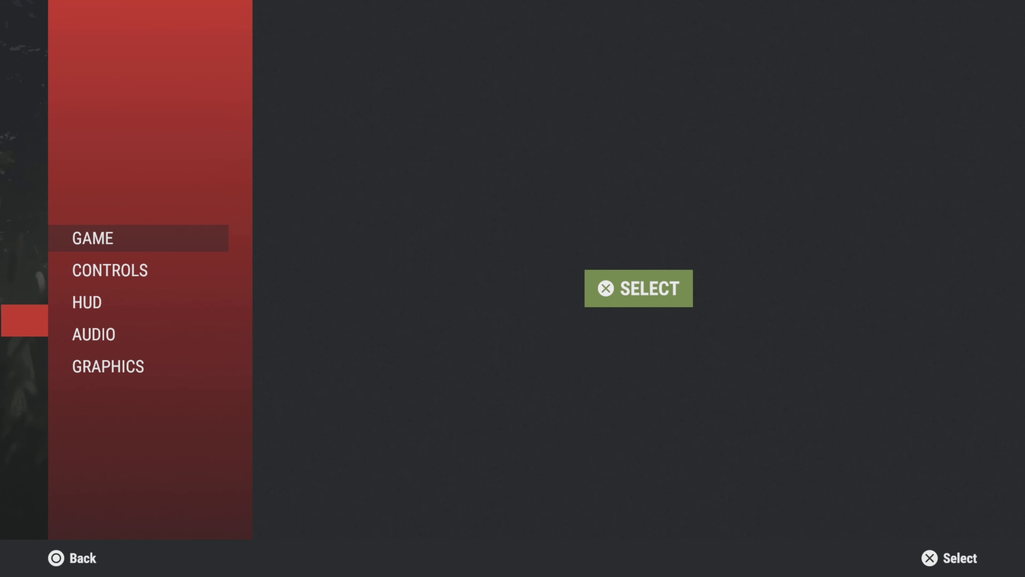
pyautogui.press('Return')
pyautogui.press('Up')
pyautogui.press('Up')
pyautogui.press('Up')
pyautogui.press('Up')
pyautogui.press('Up')
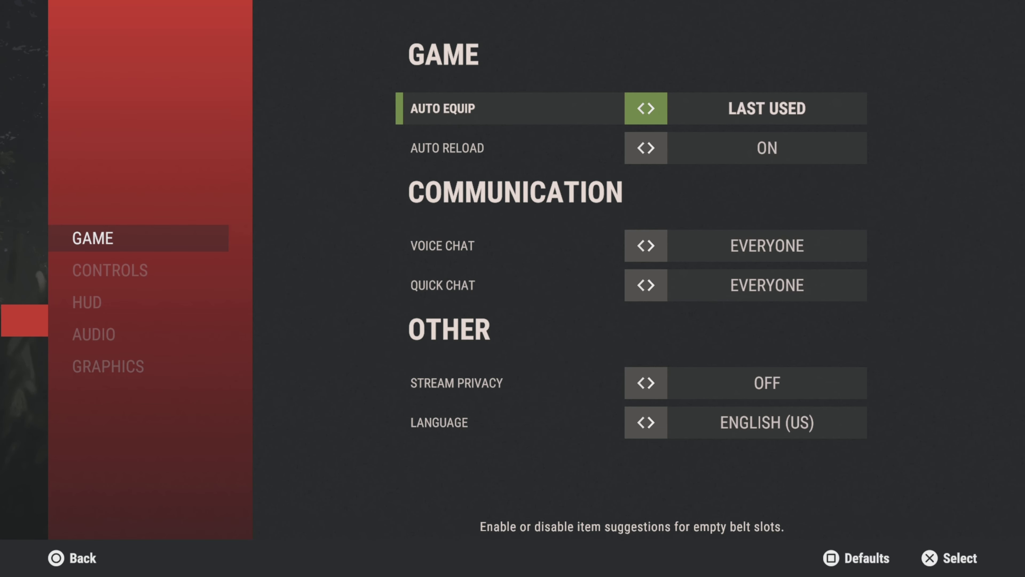
# Look through the available Auto Equip choices and leave the setting on Last Used
pyautogui.press('Right')
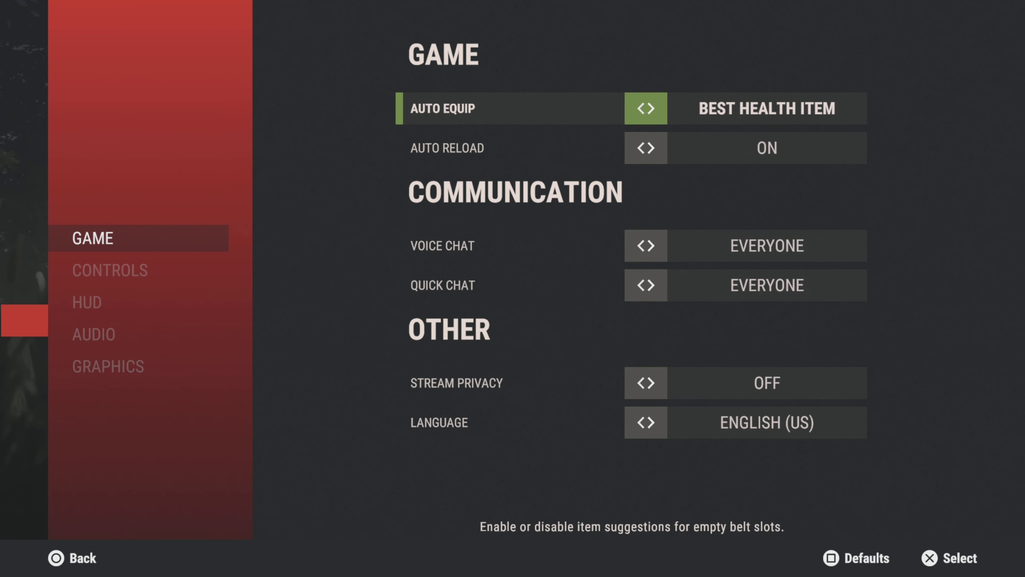
pyautogui.press('Right')
pyautogui.press('Right')
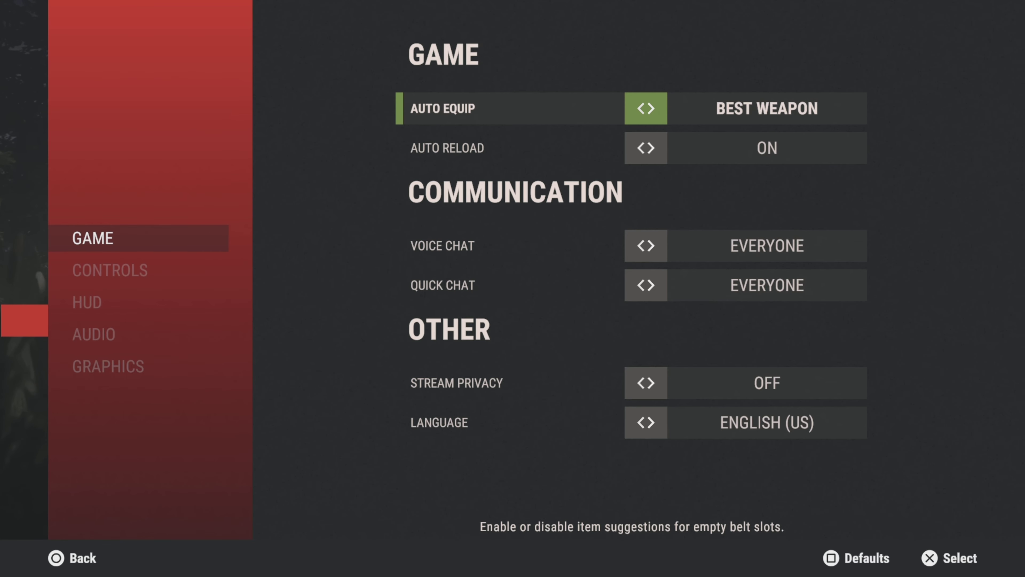
pyautogui.press('Right')
pyautogui.press('Right')
pyautogui.press('Right')
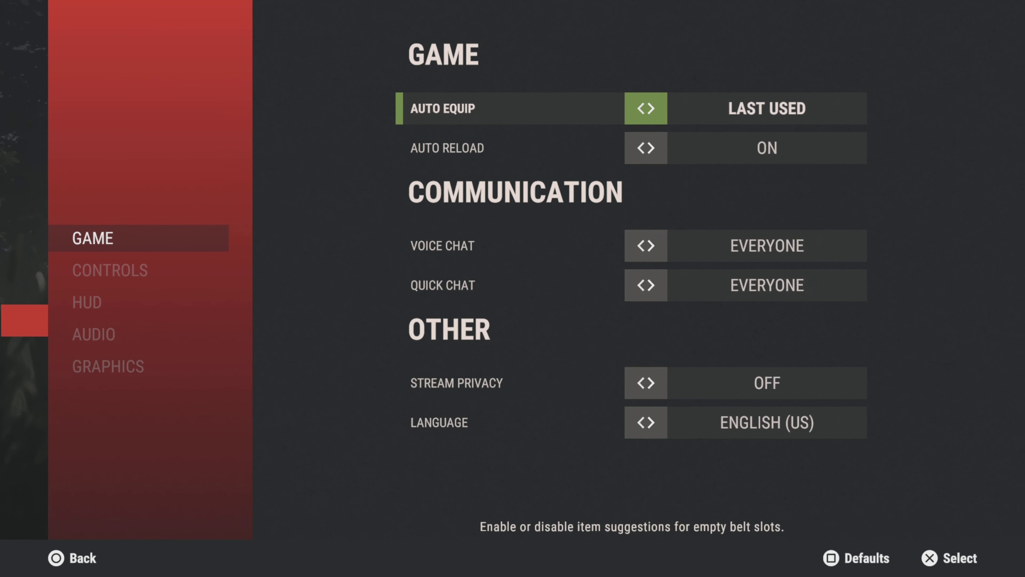
pyautogui.press('Left')
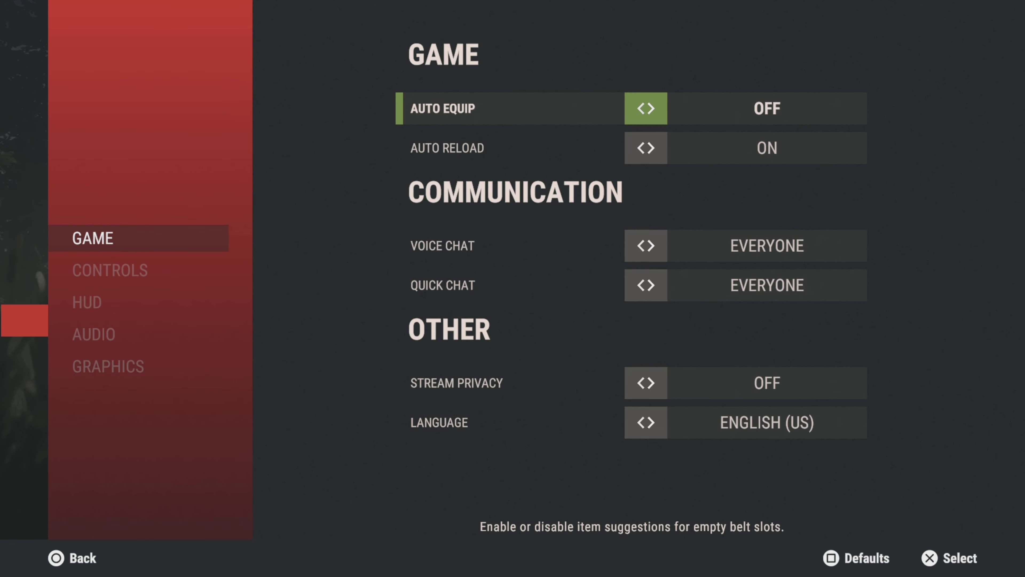
pyautogui.press('Right')
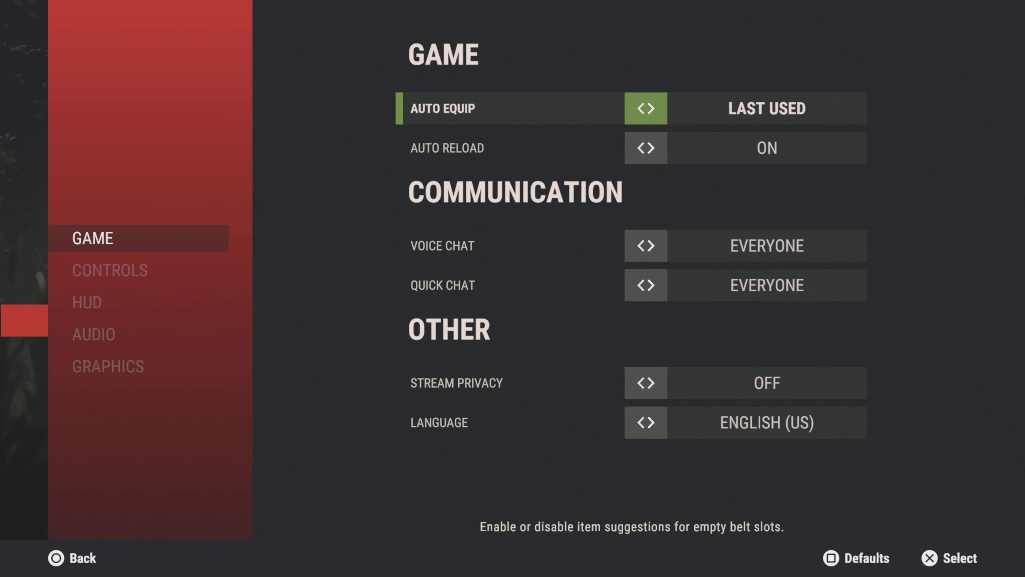
pyautogui.press('Right')
pyautogui.press('Left')
# Review the remaining Game settings, from Auto Reload through the chat and Stream Privacy options to Language
pyautogui.press('Down')
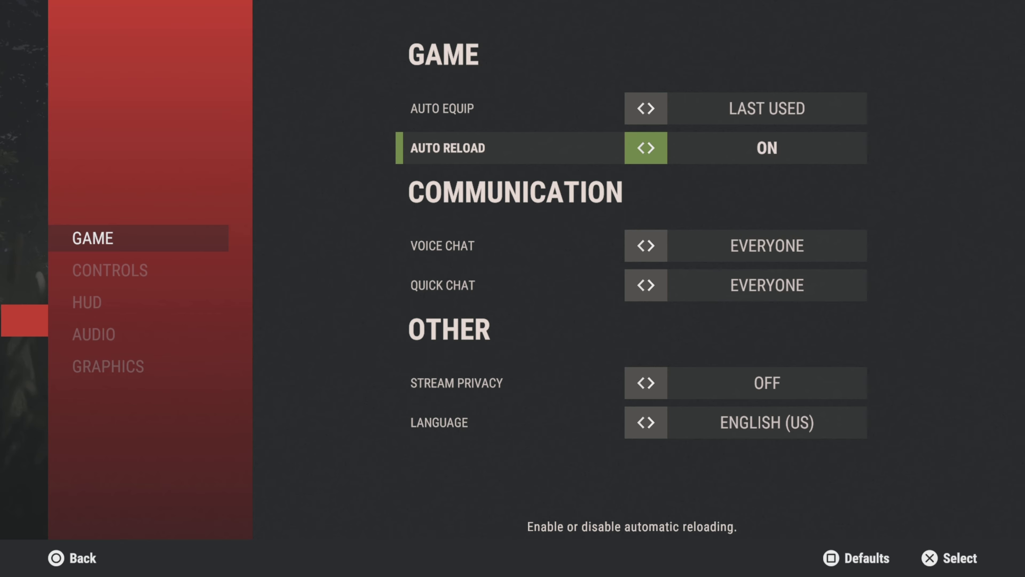
pyautogui.press('Down')
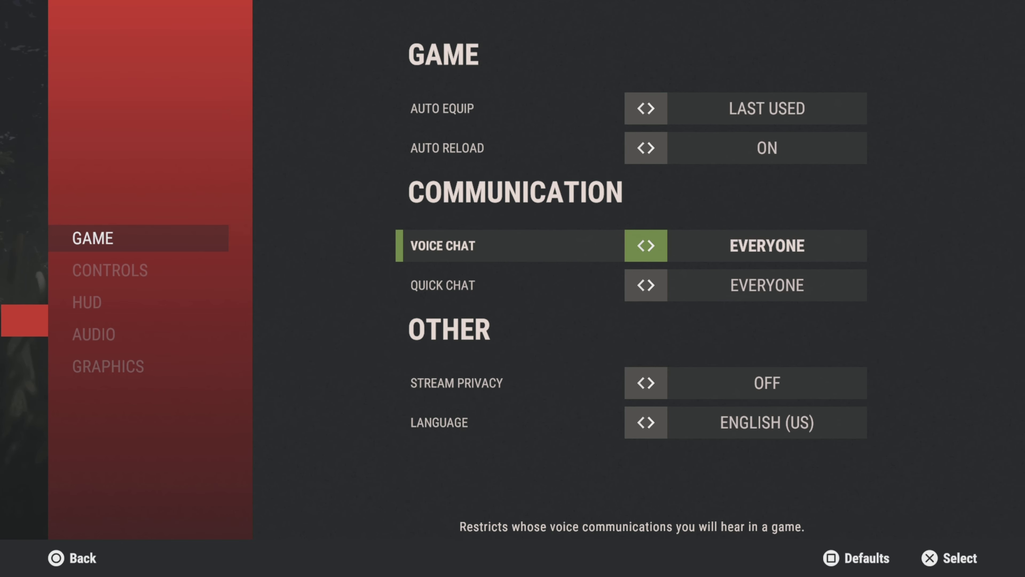
pyautogui.press('Down')
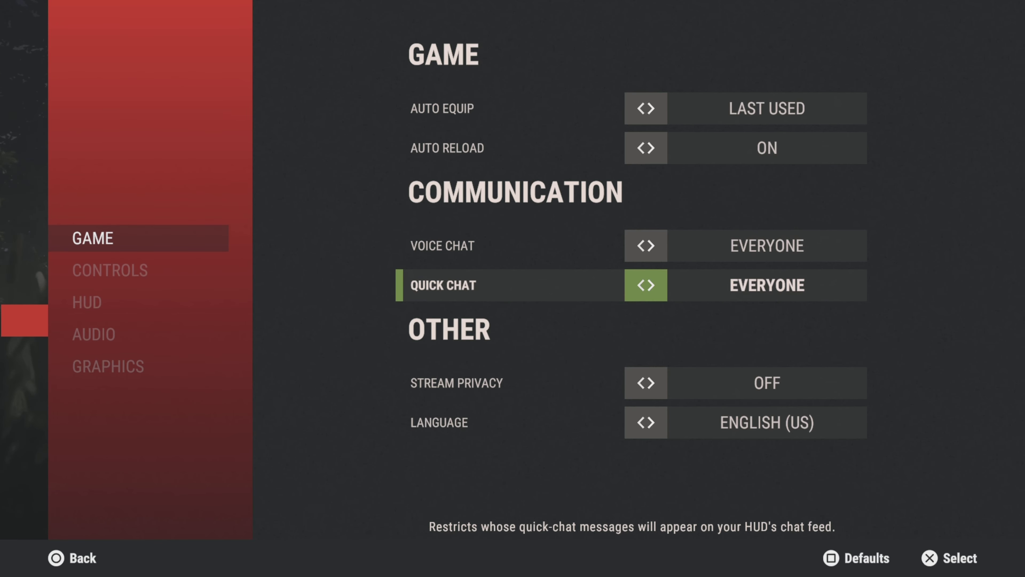
pyautogui.press('Down')
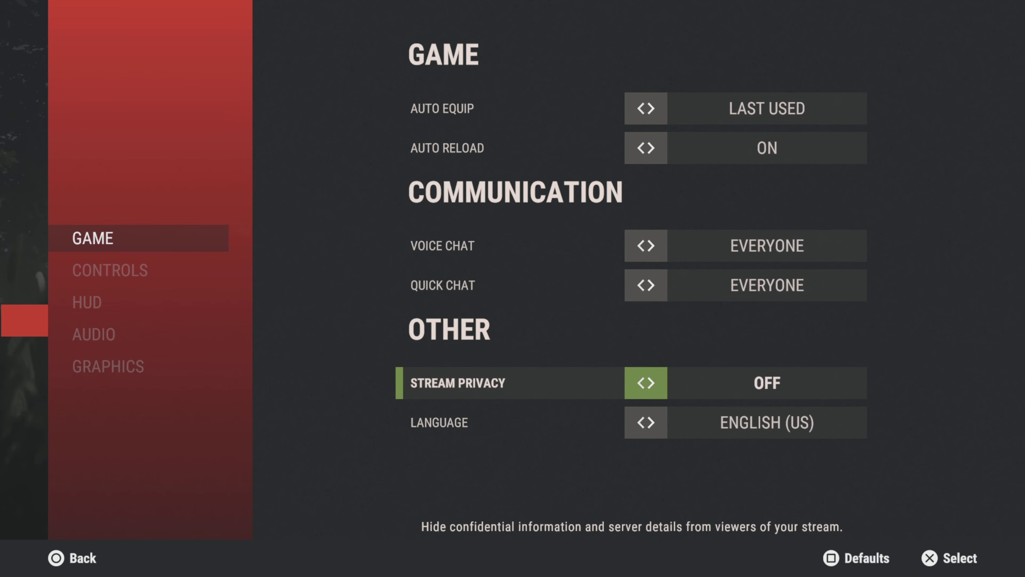
pyautogui.press('Down')
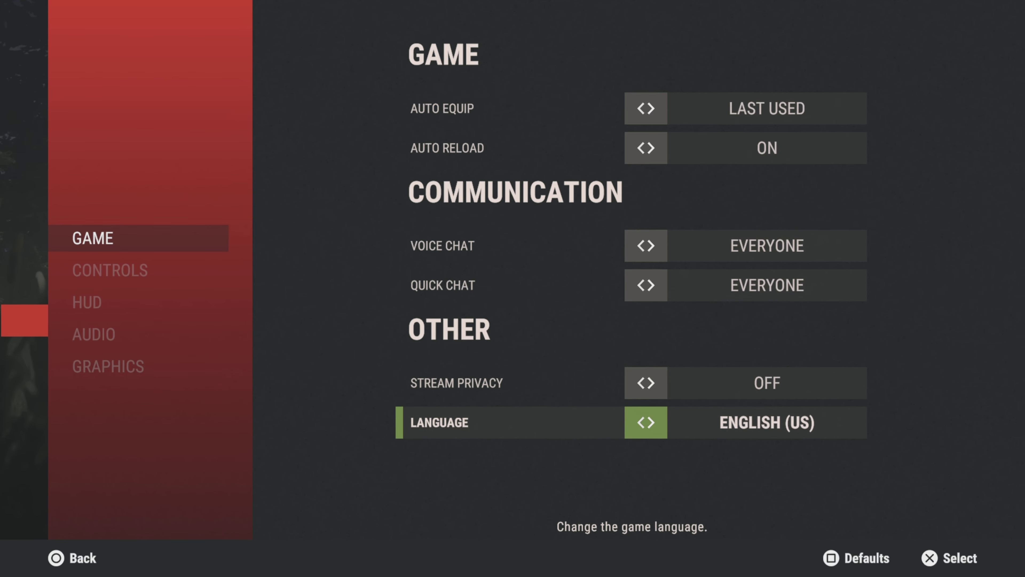
# Switch to the Controls settings and examine the standard controller layout
pyautogui.press('Escape')
pyautogui.press('Down')
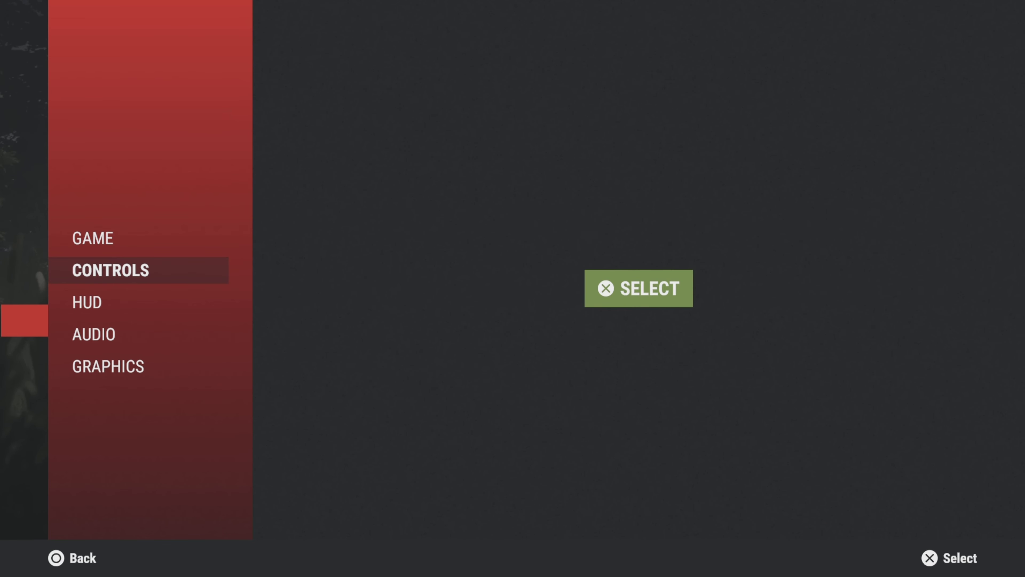
pyautogui.press('Return')
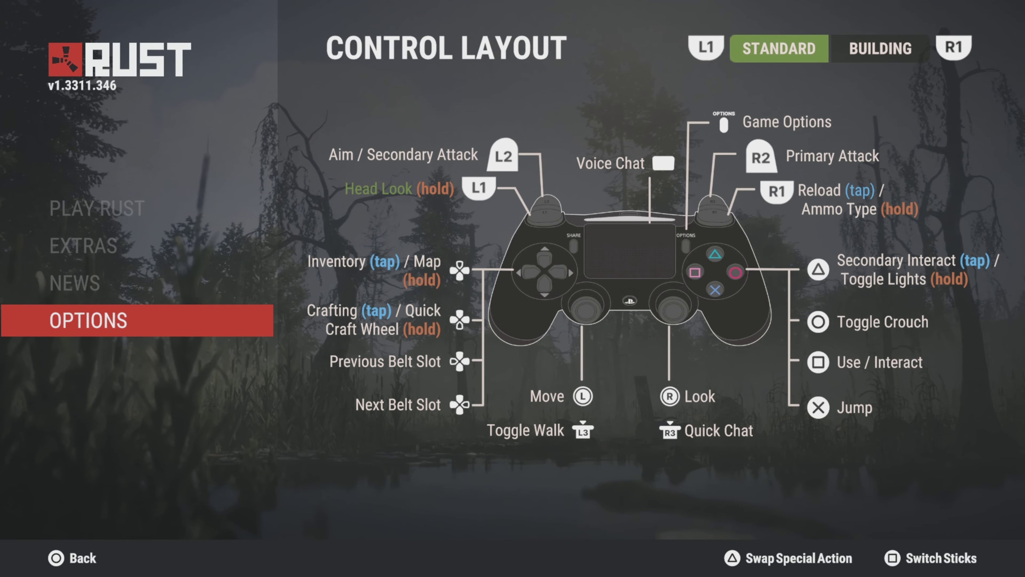
pyautogui.press('Escape')
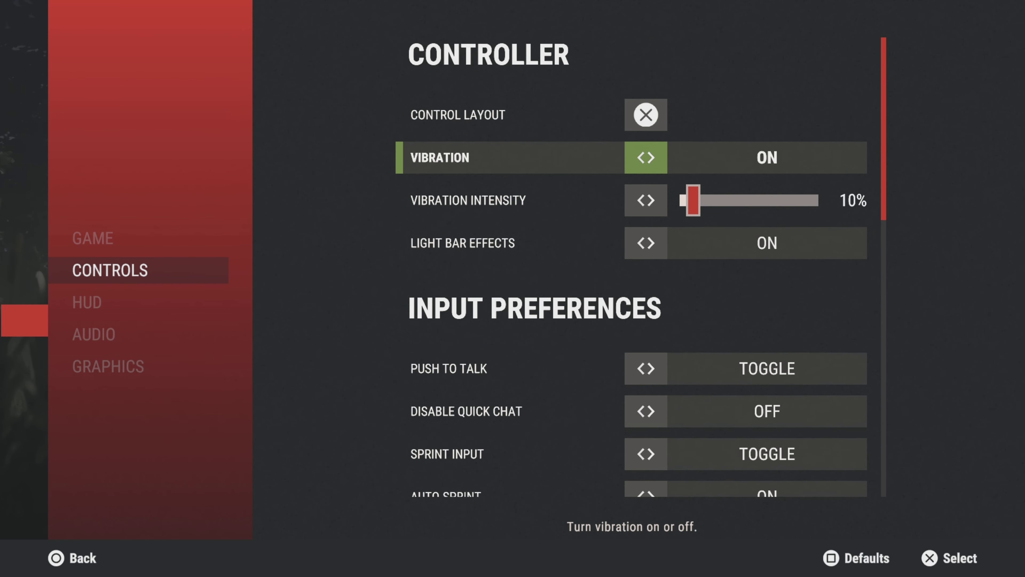
# Review the vibration intensity, light bar, push to talk, quick chat, sprint and crouch input settings
pyautogui.press('Down')
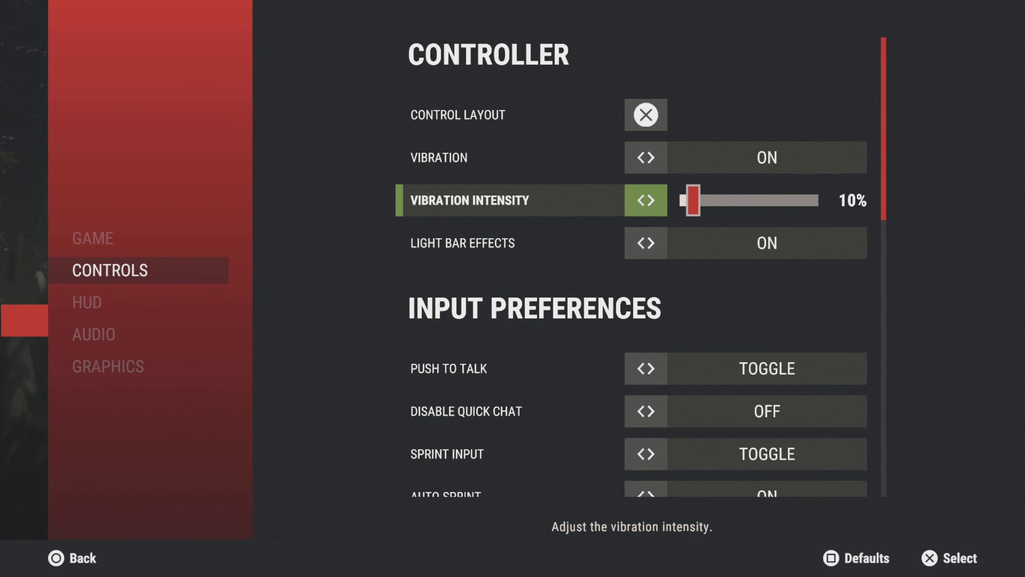
pyautogui.press('Down')
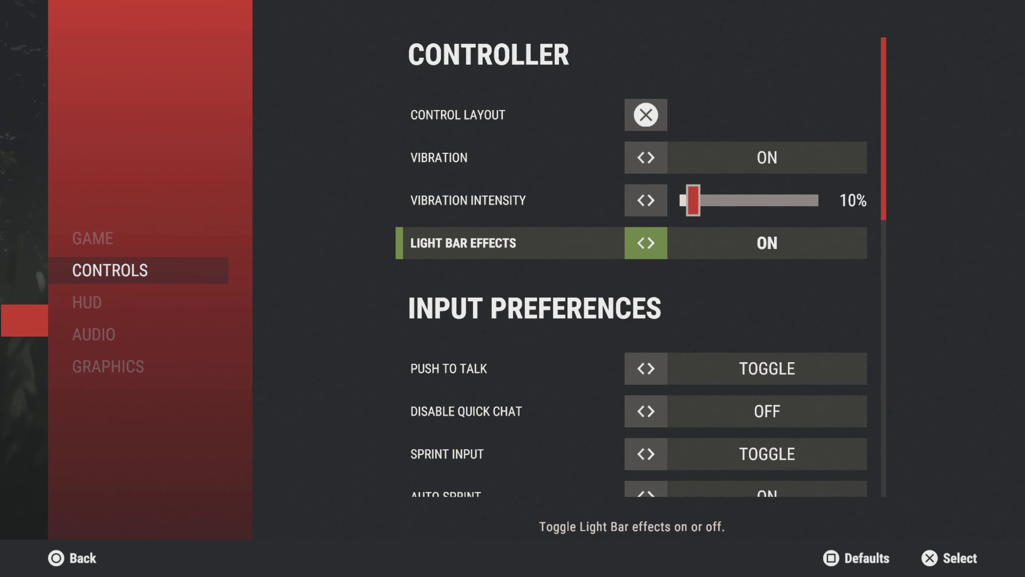
pyautogui.press('Down')
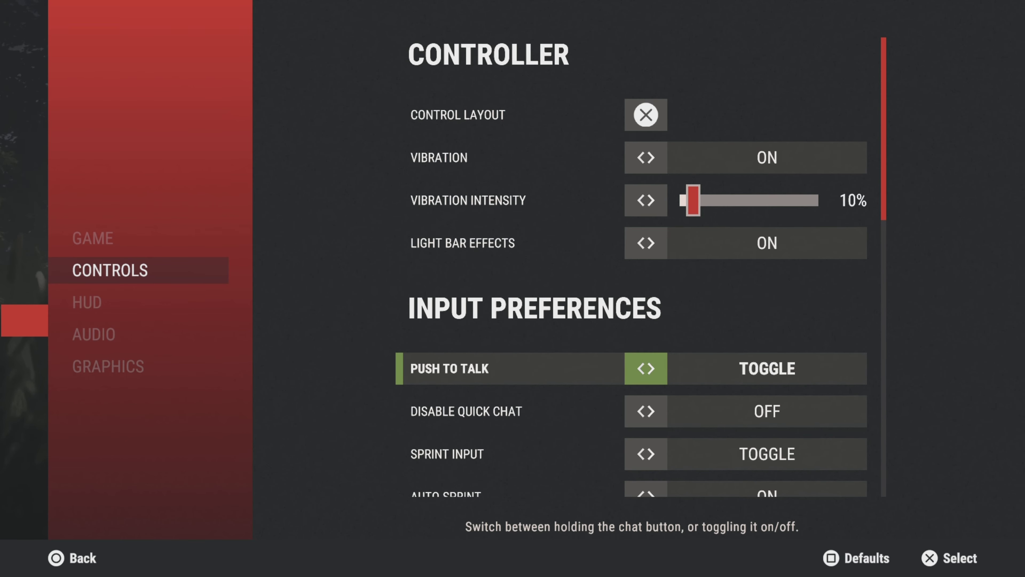
pyautogui.press('Down')
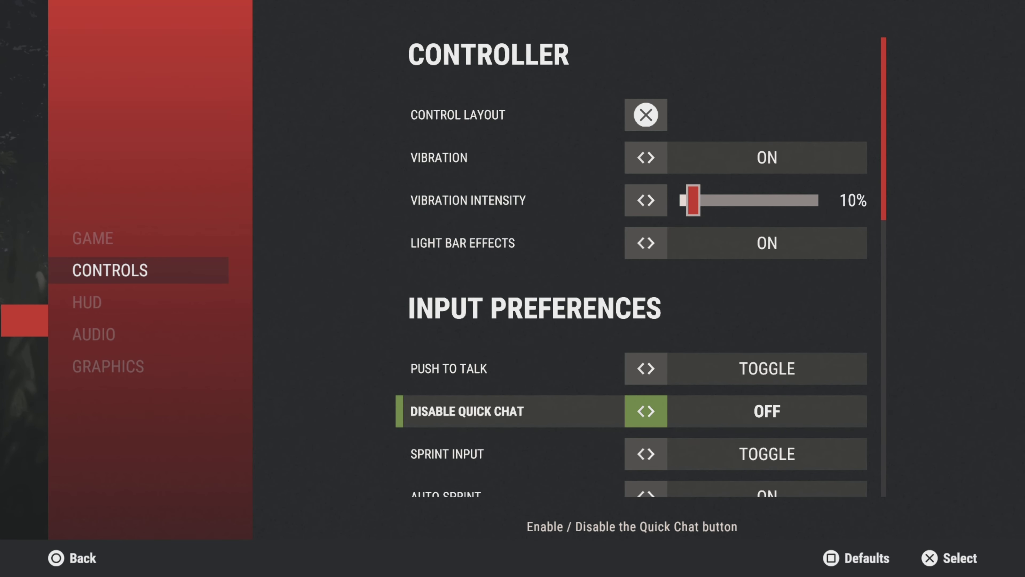
pyautogui.press('Down')
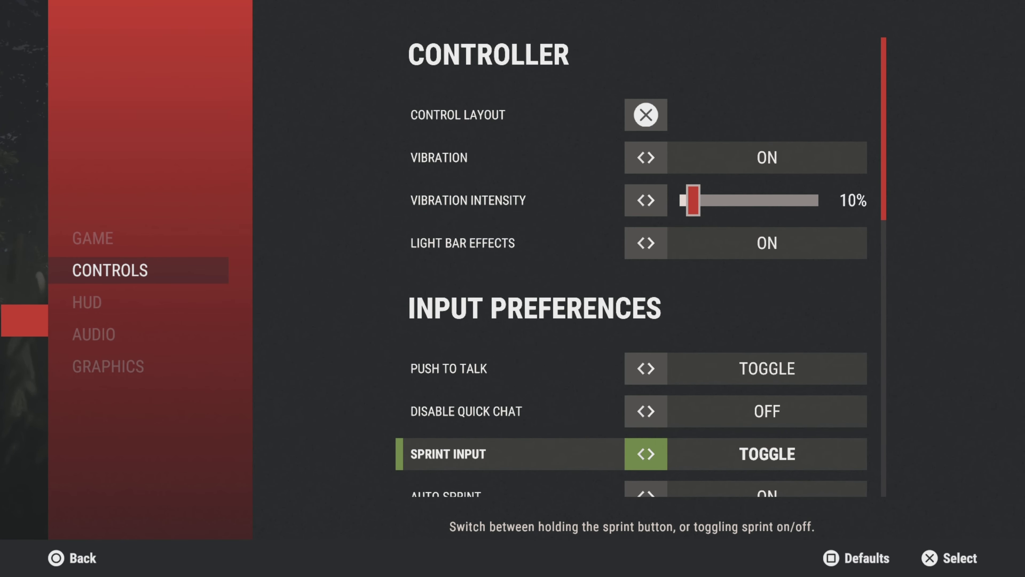
pyautogui.press('Down')
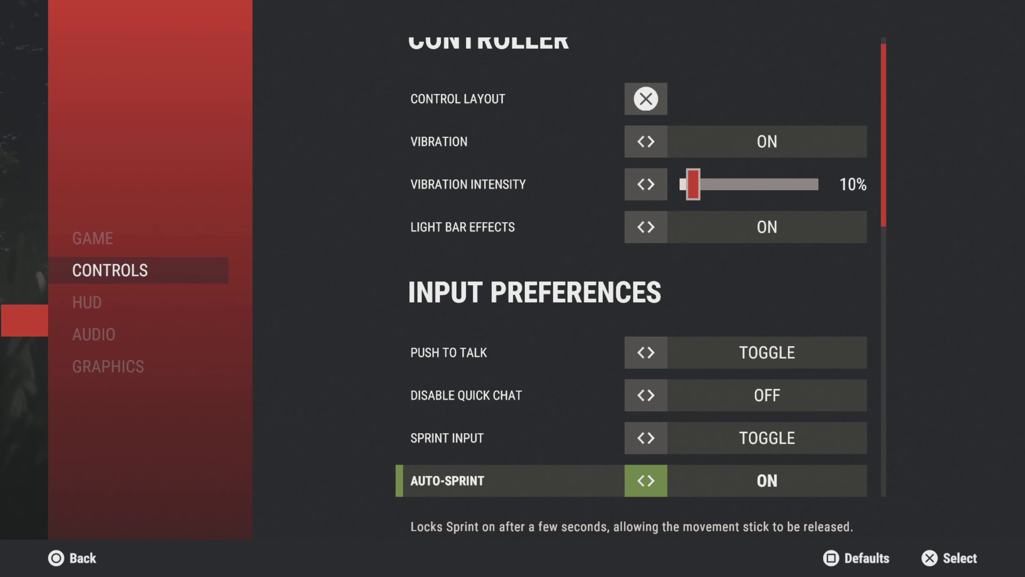
pyautogui.press('Down')
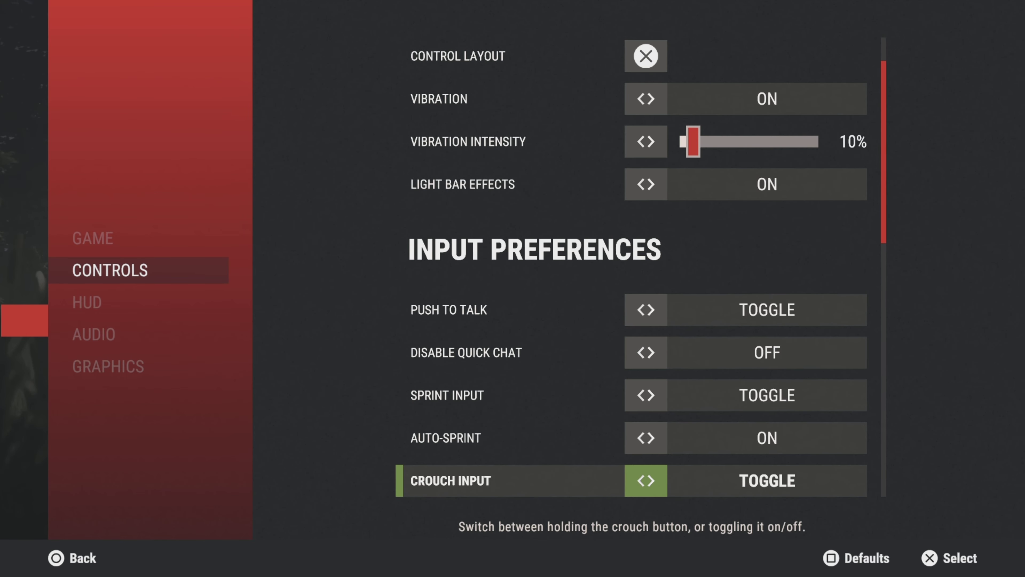
# Look over the Sticks settings from Enable Aim Assist down past Camera Inertia, returning to Camera Control Type
pyautogui.press('Down')
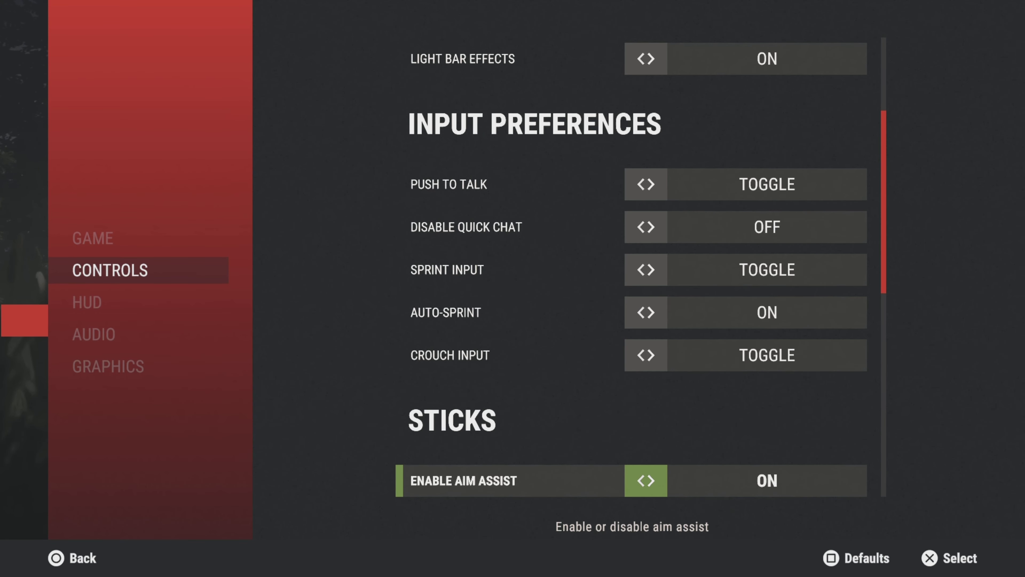
pyautogui.press('Down')
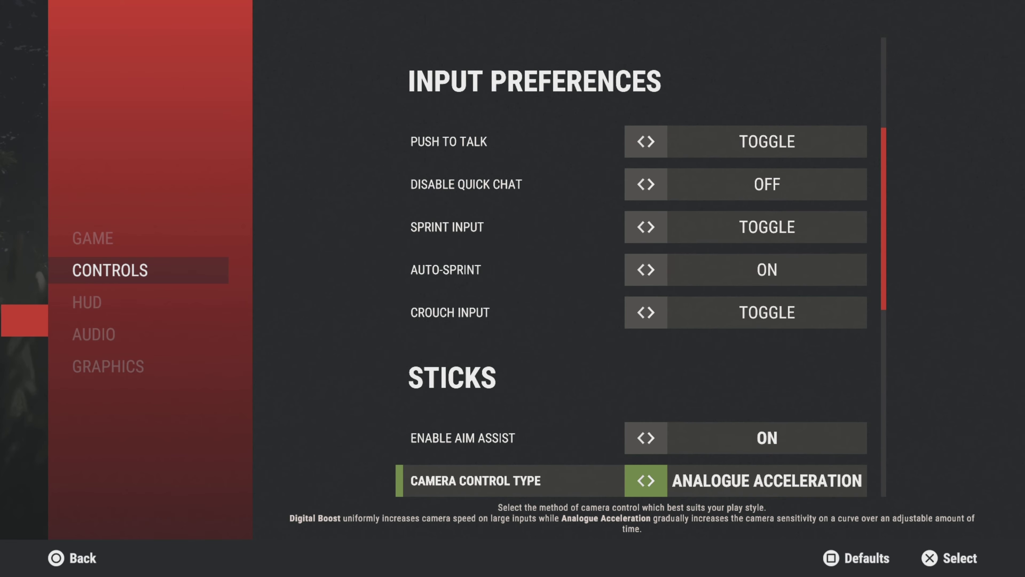
pyautogui.press('Down')
pyautogui.press('Down')
pyautogui.press('Down')
pyautogui.press('Down')
pyautogui.press('Down')
pyautogui.press('Down')
pyautogui.press('Down')
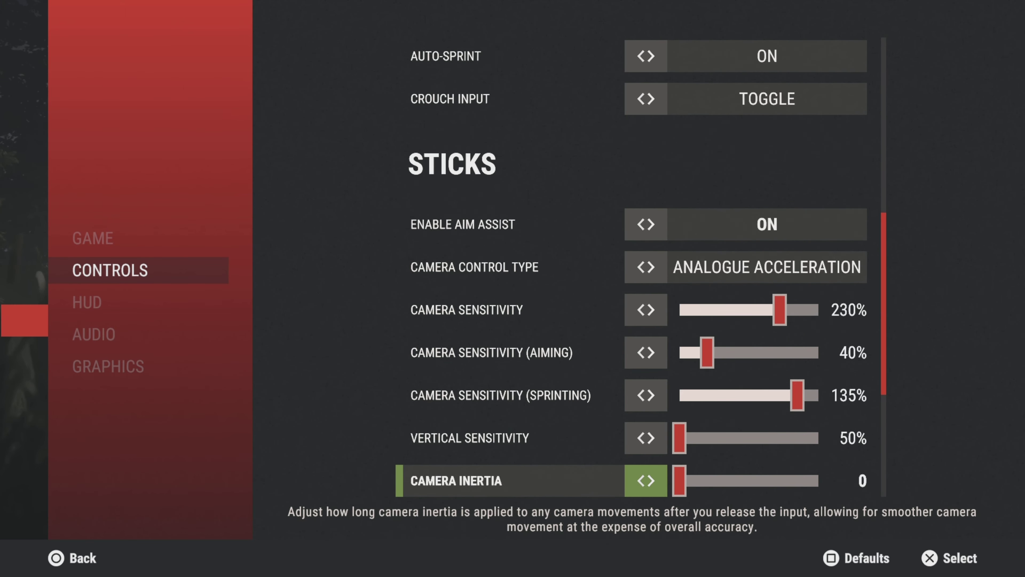
pyautogui.press('Down')
pyautogui.press('Up')
pyautogui.press('Up')
pyautogui.press('Up')
pyautogui.press('Up')
pyautogui.press('Up')
pyautogui.press('Up')
pyautogui.press('Up')
pyautogui.press('Up')
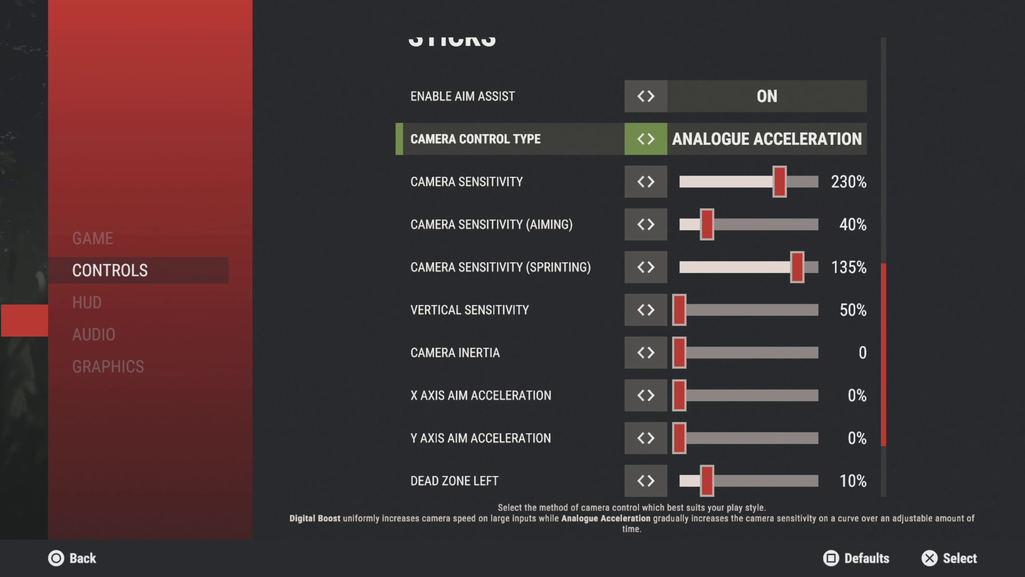
# Examine the base, aiming, sprinting and vertical camera sensitivities, followed by camera inertia and aim acceleration
pyautogui.press('Down')
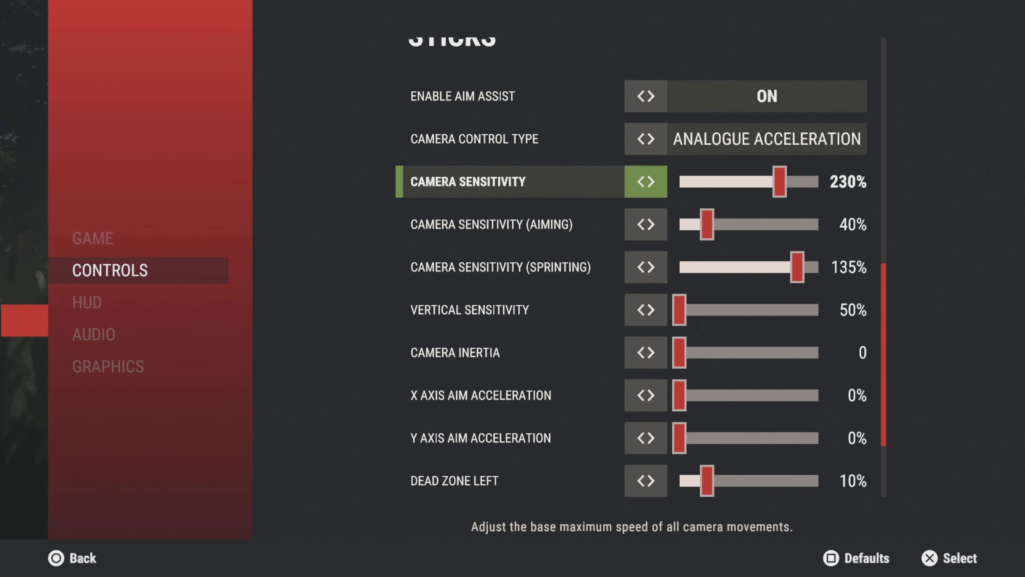
pyautogui.press('Down')
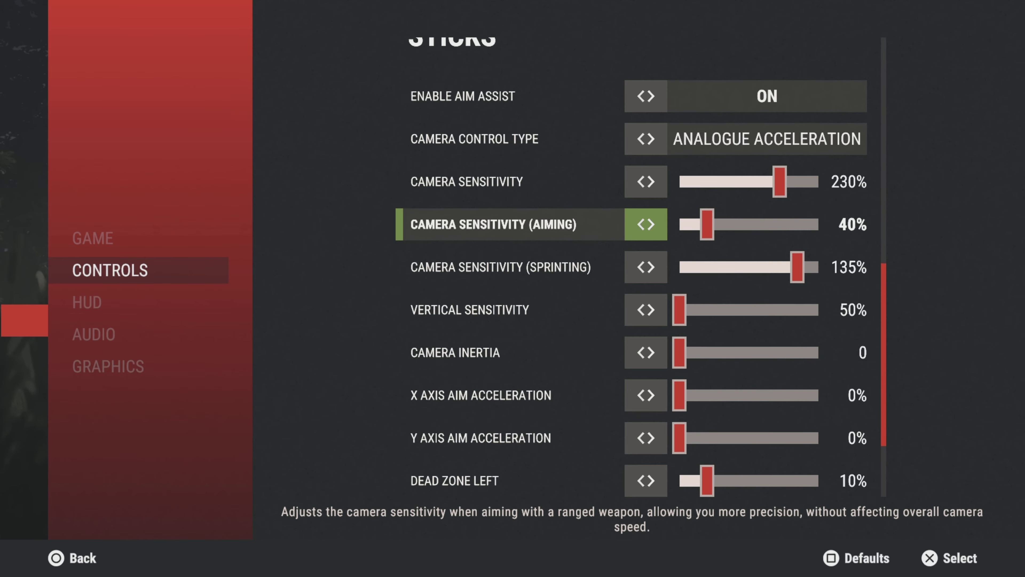
pyautogui.press('Down')
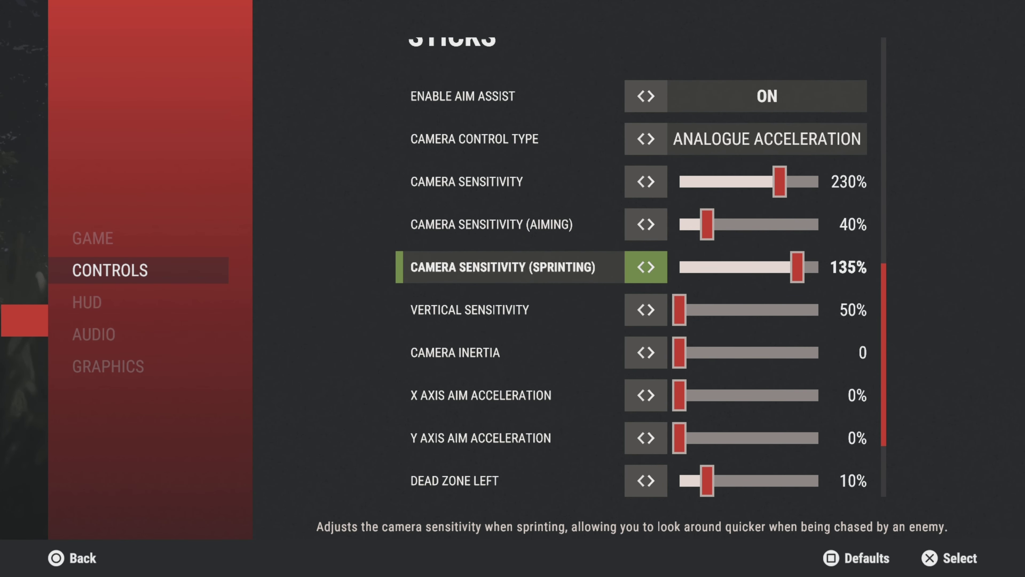
pyautogui.press('Down')
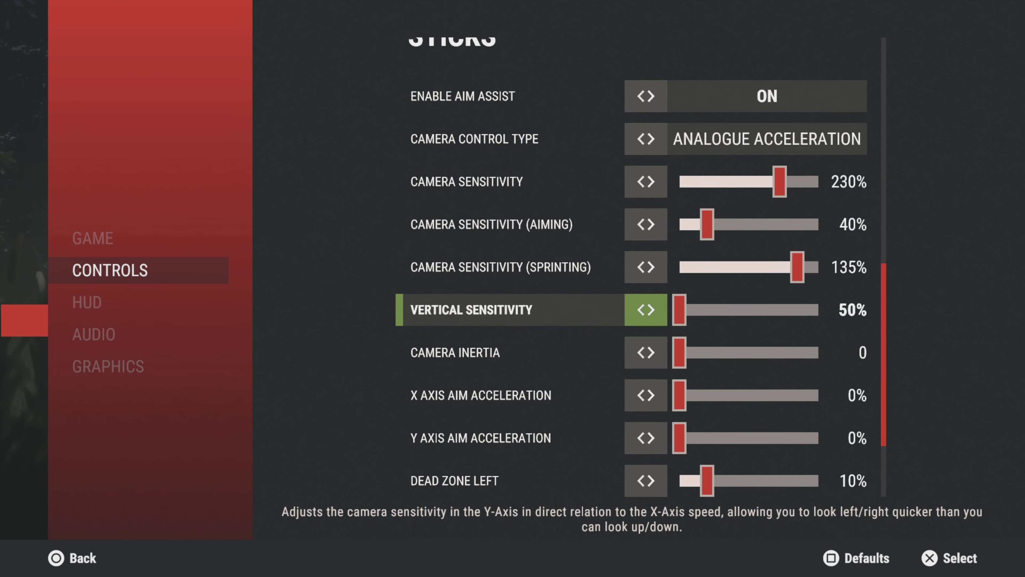
pyautogui.press('Down')
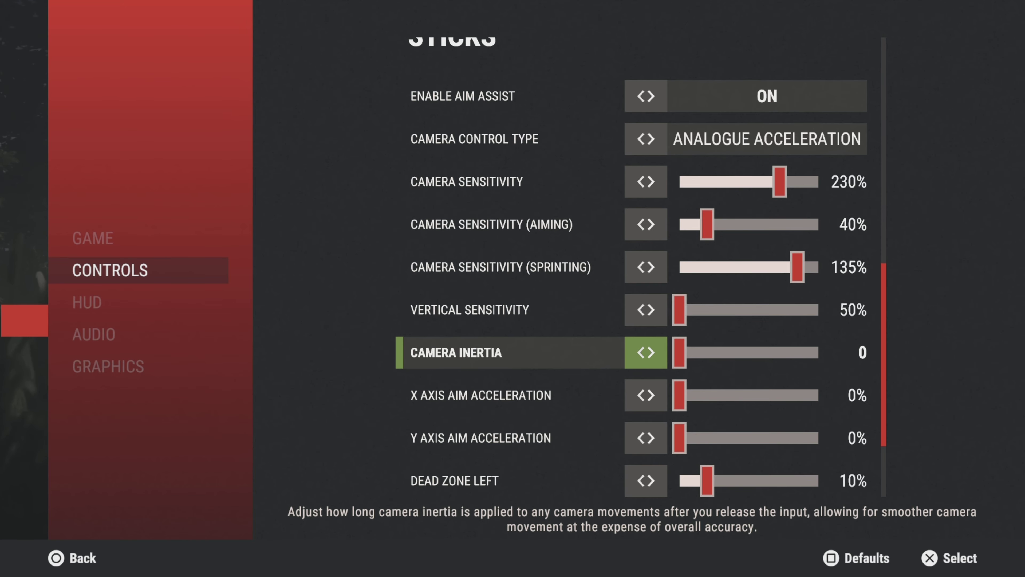
pyautogui.press('Down')
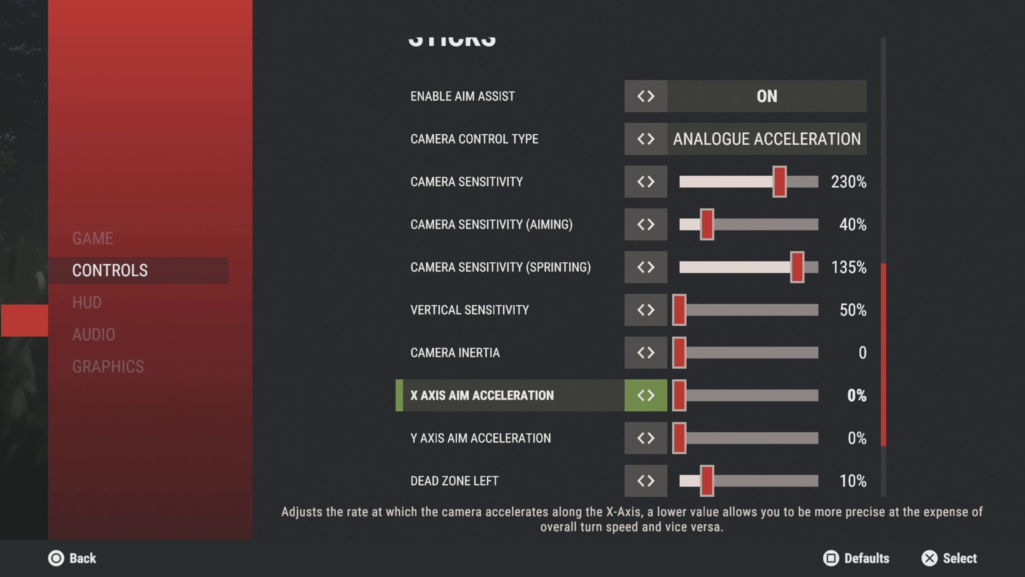
pyautogui.press('Down')
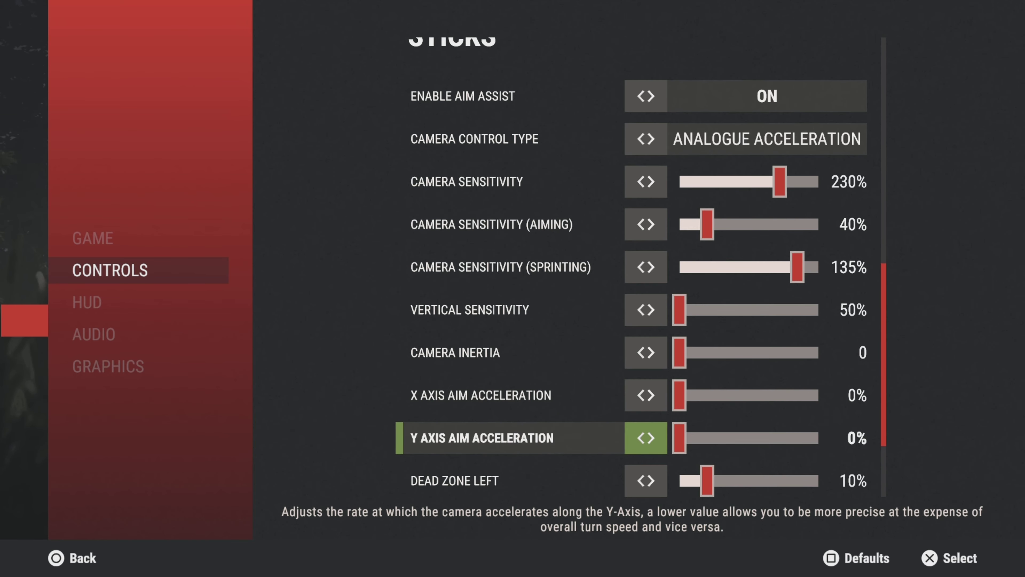
# Compare the X and Y axis aim acceleration settings and examine the stick dead zones, ending on Dead Zone Left
pyautogui.press('Up')
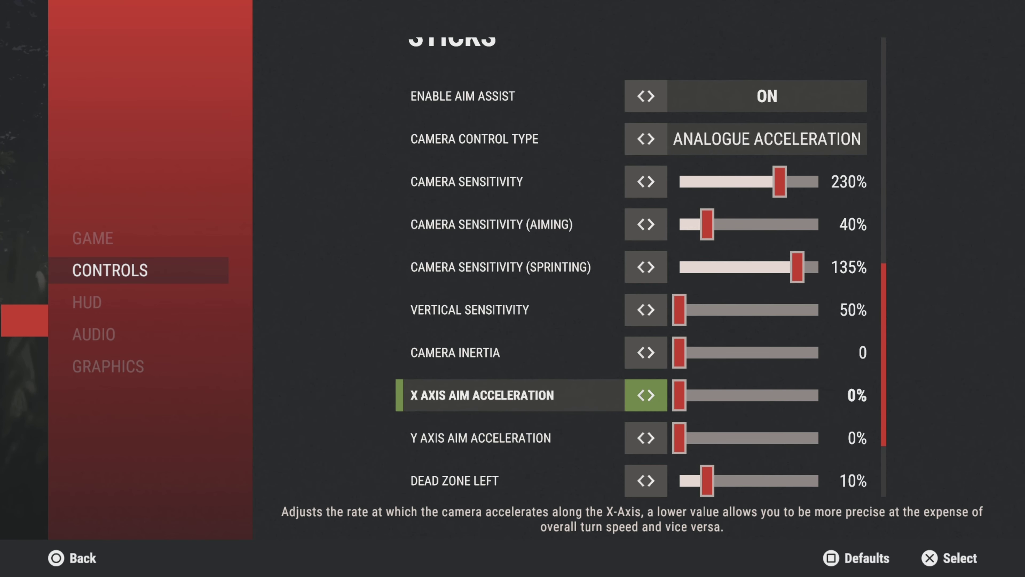
pyautogui.press('Down')
pyautogui.press('Up')
pyautogui.press('Down')
pyautogui.press('Down')
pyautogui.press('Down')
pyautogui.press('Down')
pyautogui.press('Up')
pyautogui.press('Up')
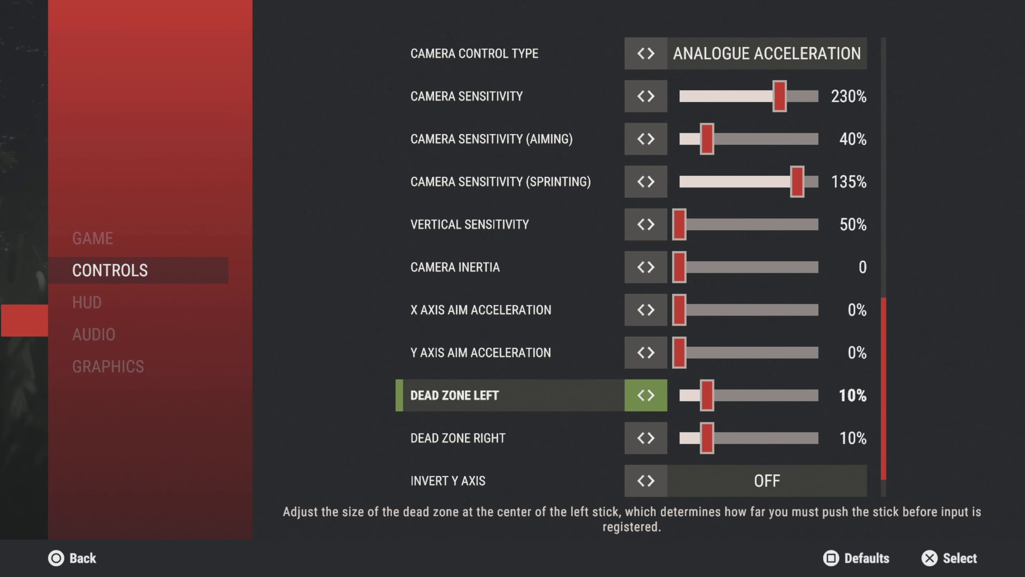
# Examine the right dead zone and the Y and X axis inversion settings, and return to the options category list
pyautogui.press('Down')
pyautogui.press('Down')
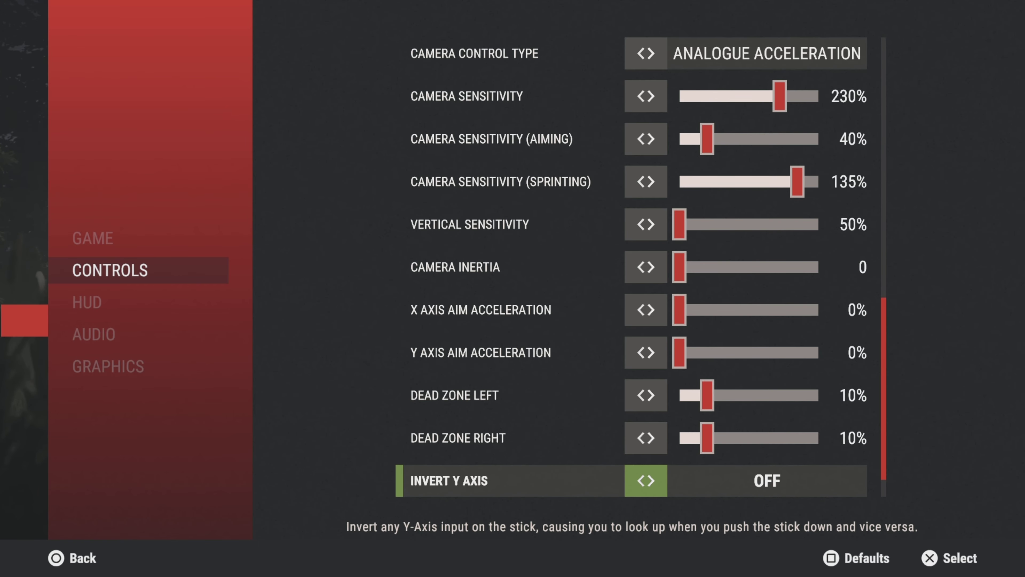
pyautogui.press('Down')
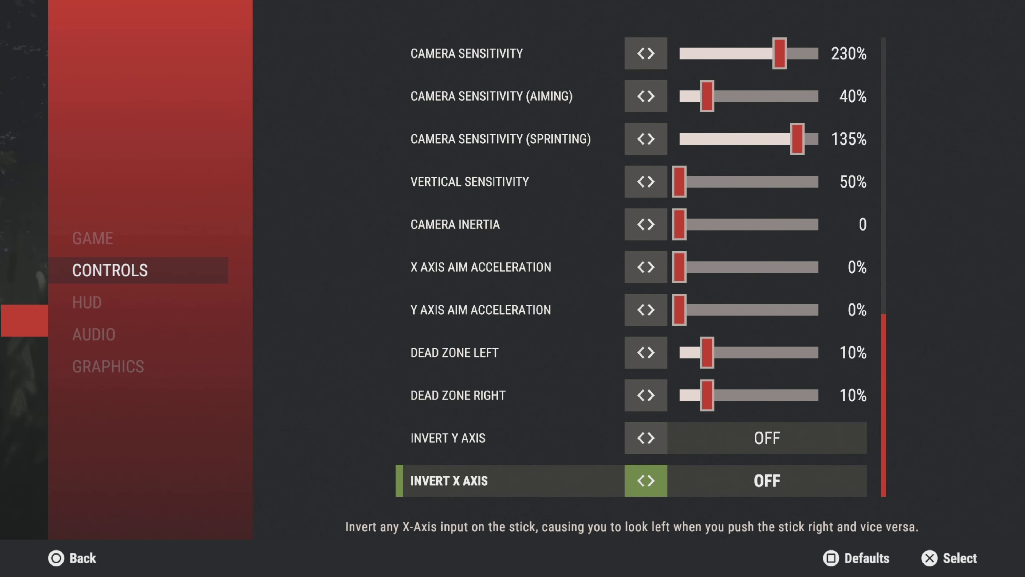
pyautogui.press('Down')
pyautogui.press('Return')
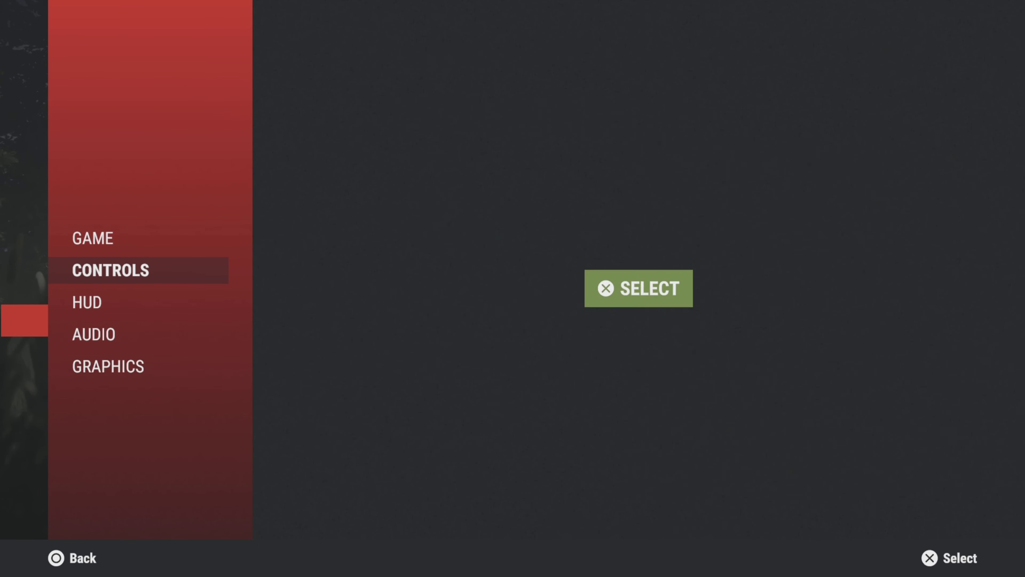
# Reopen the Controls settings and recheck them from Crouch Input through the Sticks section down to Y Axis Aim Acceleration
pyautogui.press('Escape')
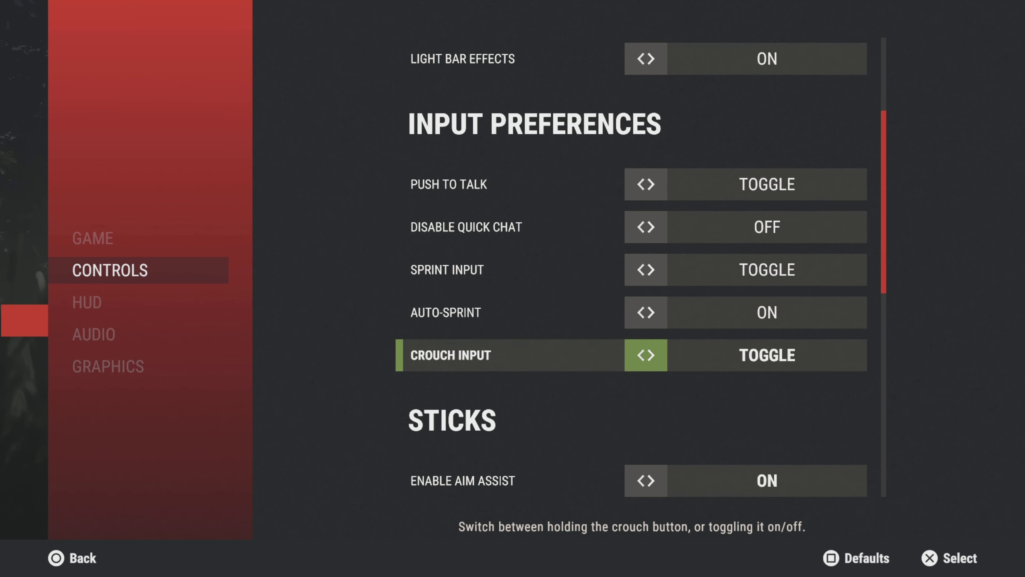
pyautogui.press('Down')
pyautogui.press('Down')
pyautogui.press('Down')
pyautogui.press('Down')
pyautogui.press('Up')
pyautogui.press('Up')
pyautogui.press('Down')
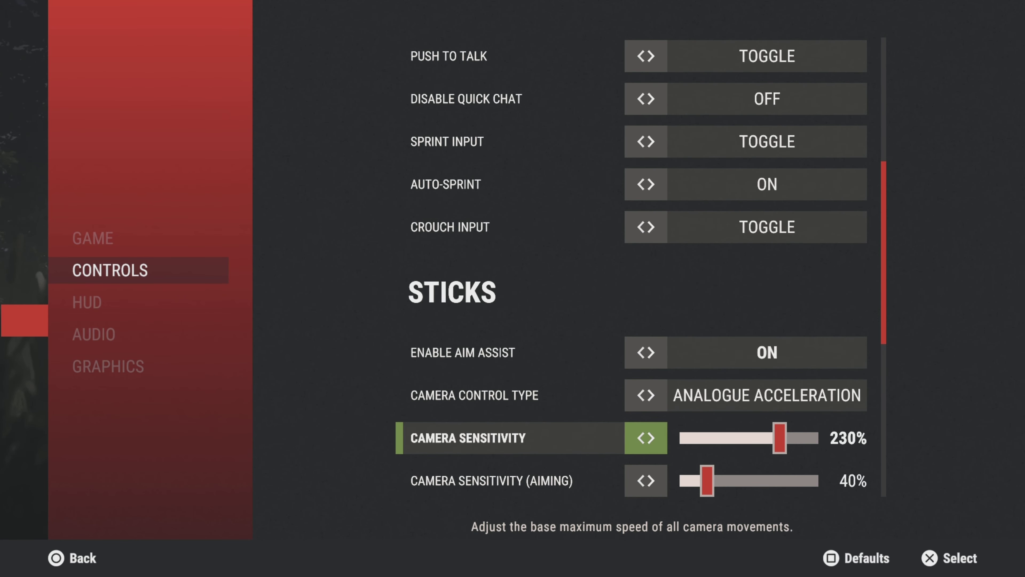
pyautogui.press('Down')
pyautogui.press('Down')
pyautogui.press('Down')
pyautogui.press('Down')
pyautogui.press('Down')
pyautogui.press('Down')
pyautogui.press('Down')
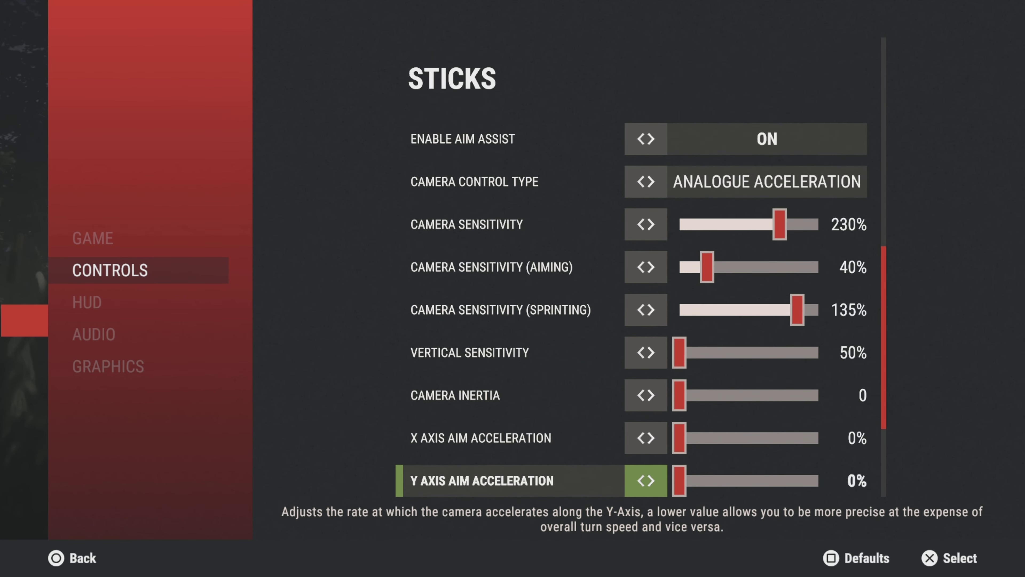
# Open the HUD settings and review visibility, scale, opacity and the stance and inventory indicators, ending on HUD Opacity
pyautogui.press('Escape')
pyautogui.press('Down')
pyautogui.press('Return')
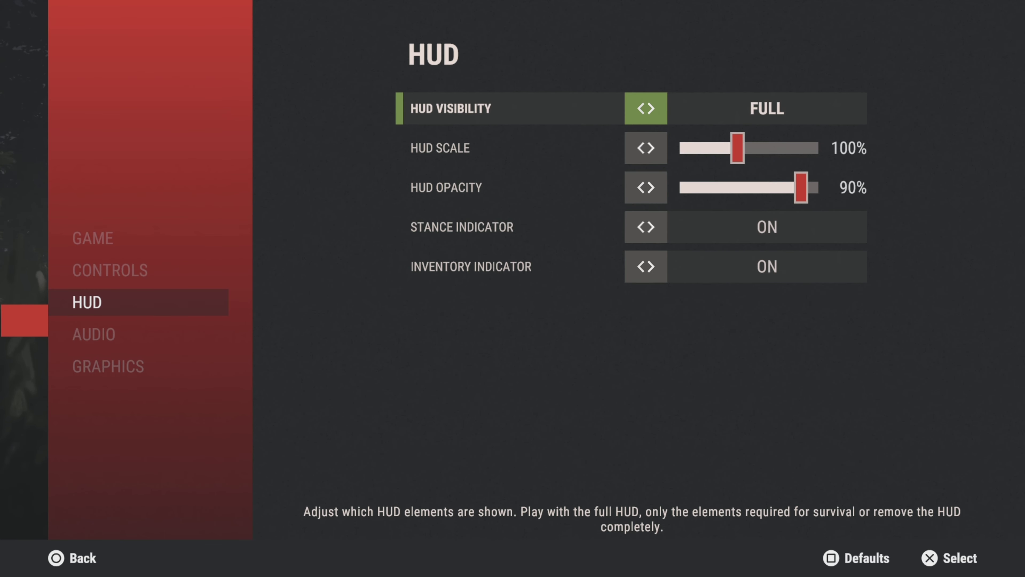
pyautogui.press('Down')
pyautogui.press('Down')
pyautogui.press('Down')
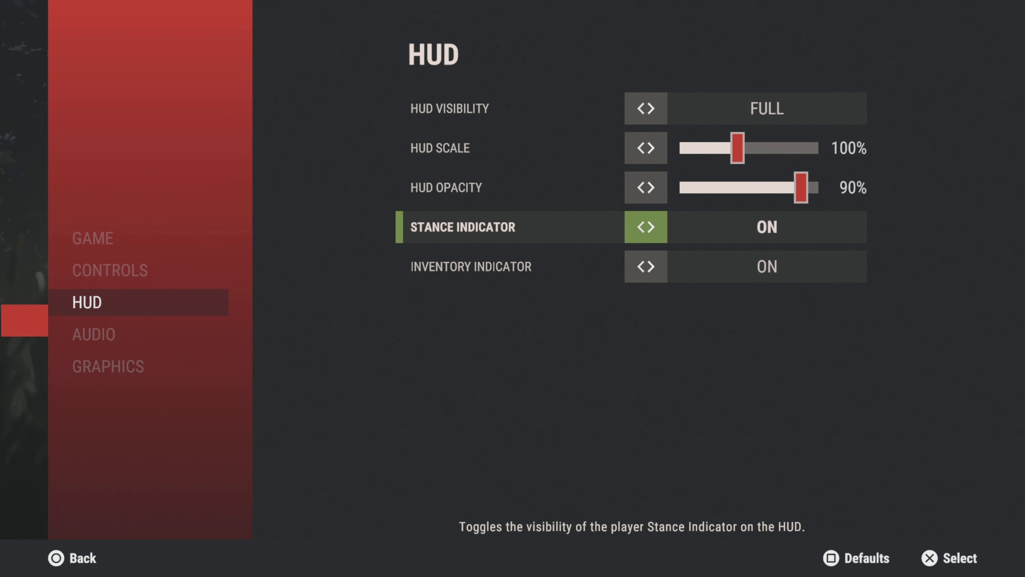
pyautogui.press('Down')
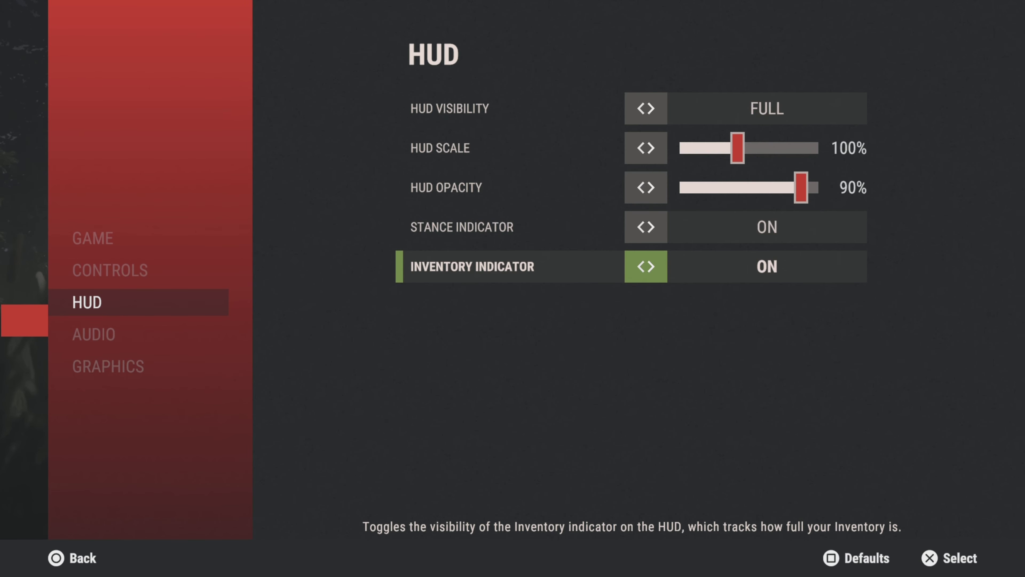
pyautogui.press('Up')
pyautogui.press('Up')
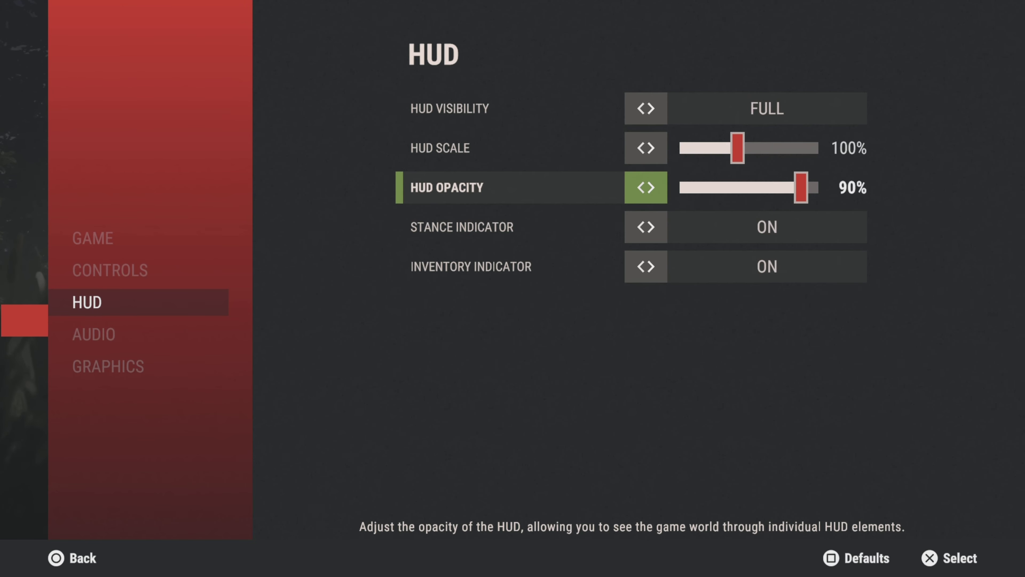
# Open the Audio settings and review the volume levels from Master Volume down to Ambient SFX Volume
pyautogui.press('e')
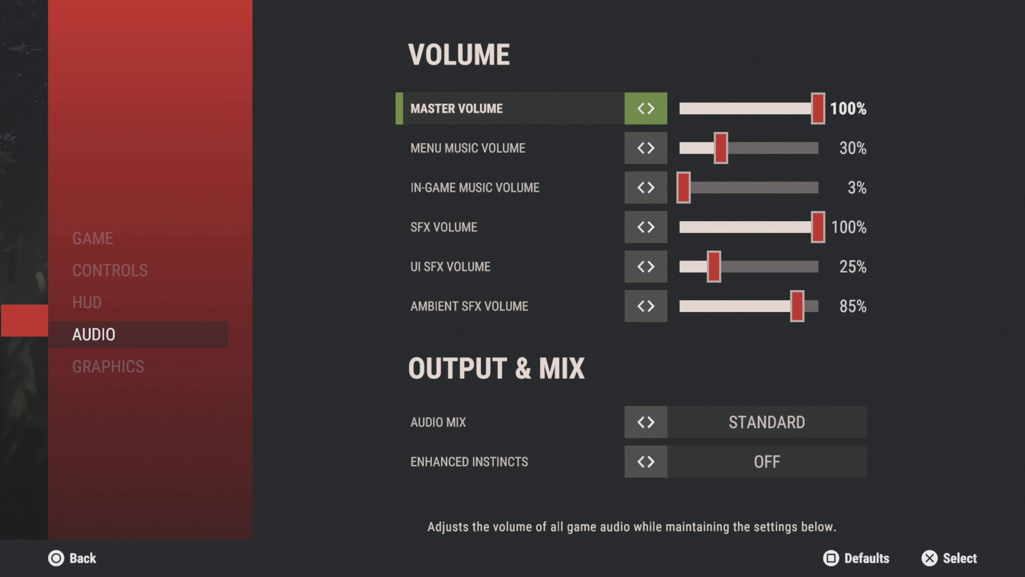
pyautogui.press('Down')
pyautogui.press('Down')
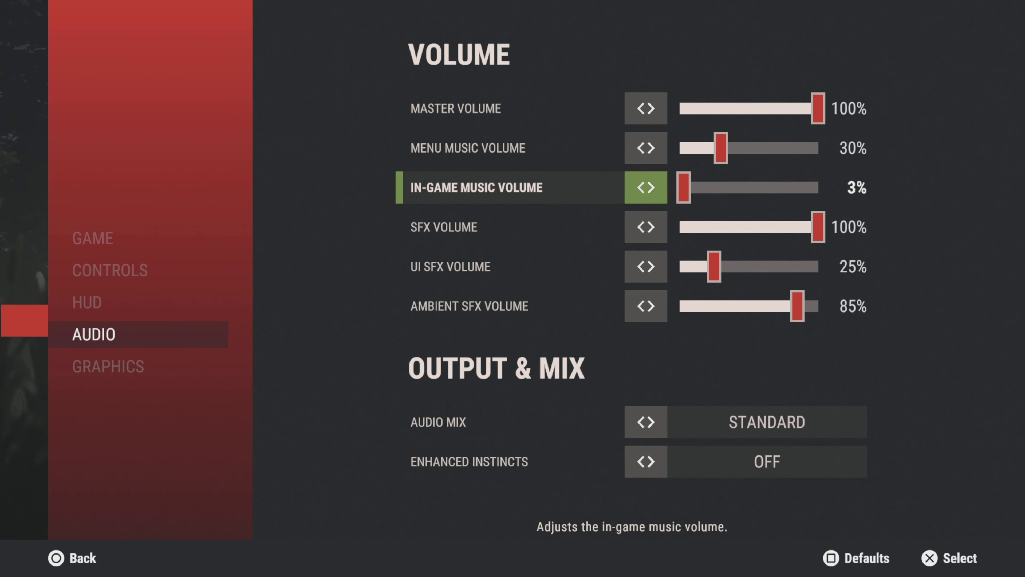
pyautogui.press('Down')
pyautogui.press('Down')
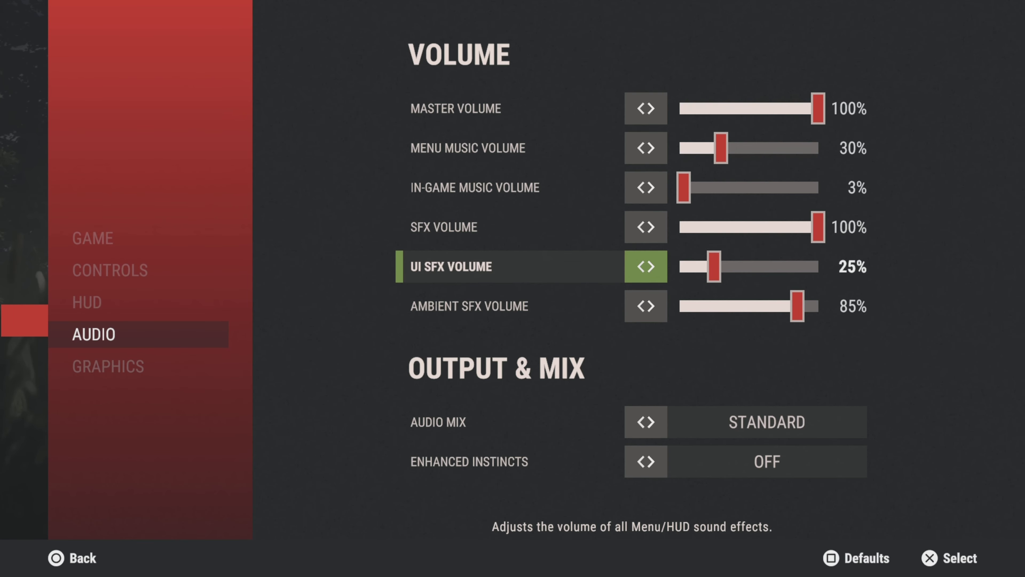
pyautogui.press('Down')
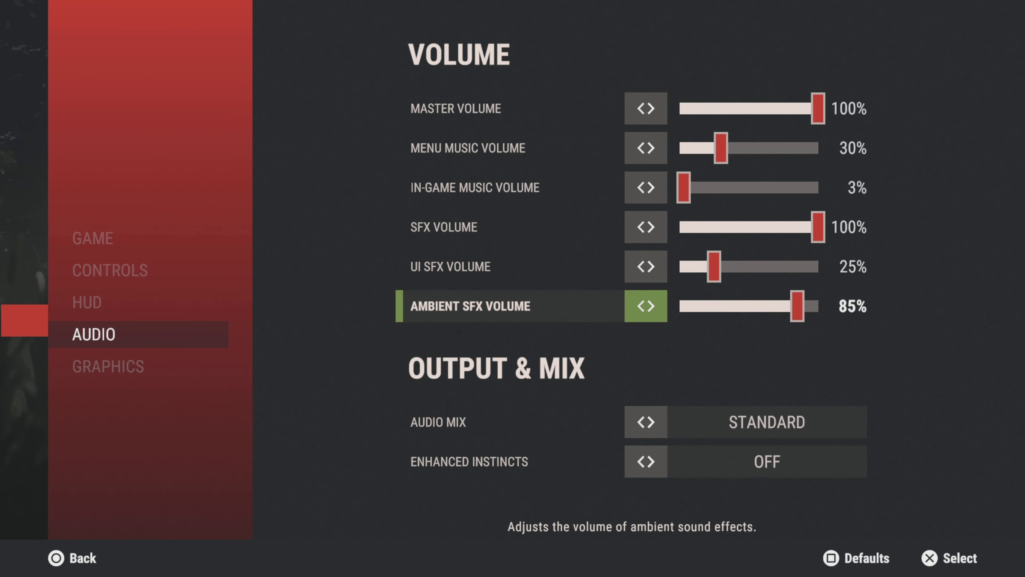
# Compare the Audio Mix options, including Crunch, and put the mix back on Standard
pyautogui.press('Down')
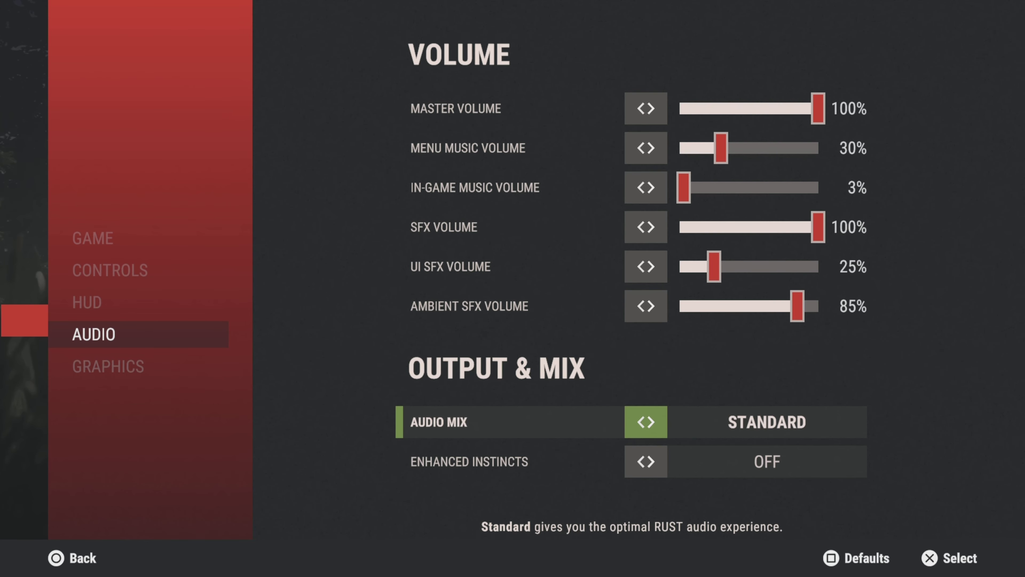
pyautogui.press('Right')
pyautogui.press('Left')
pyautogui.press('Right')
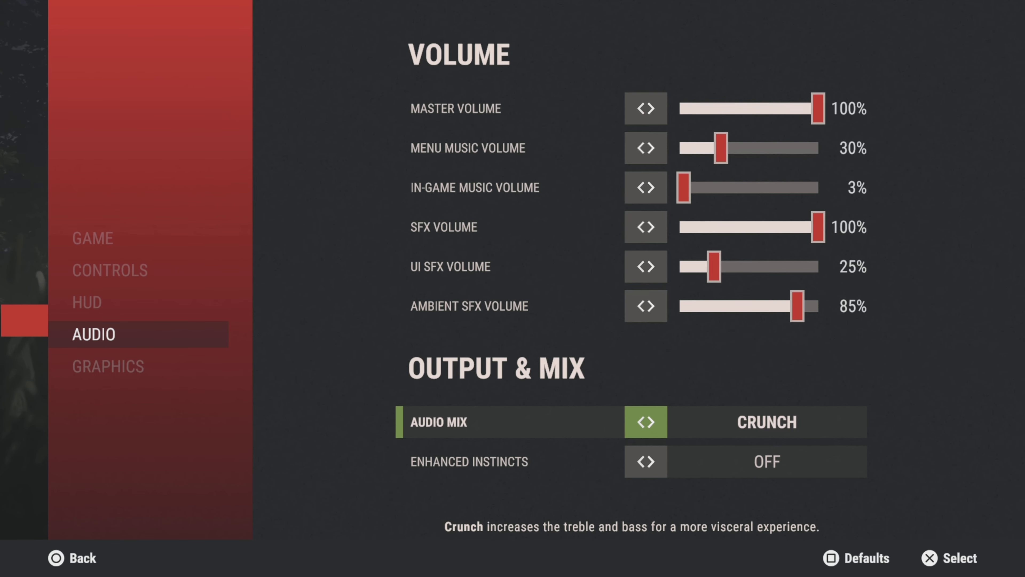
pyautogui.press('Right')
pyautogui.press('Left')
pyautogui.press('Left')
pyautogui.press('Left')
pyautogui.press('Right')
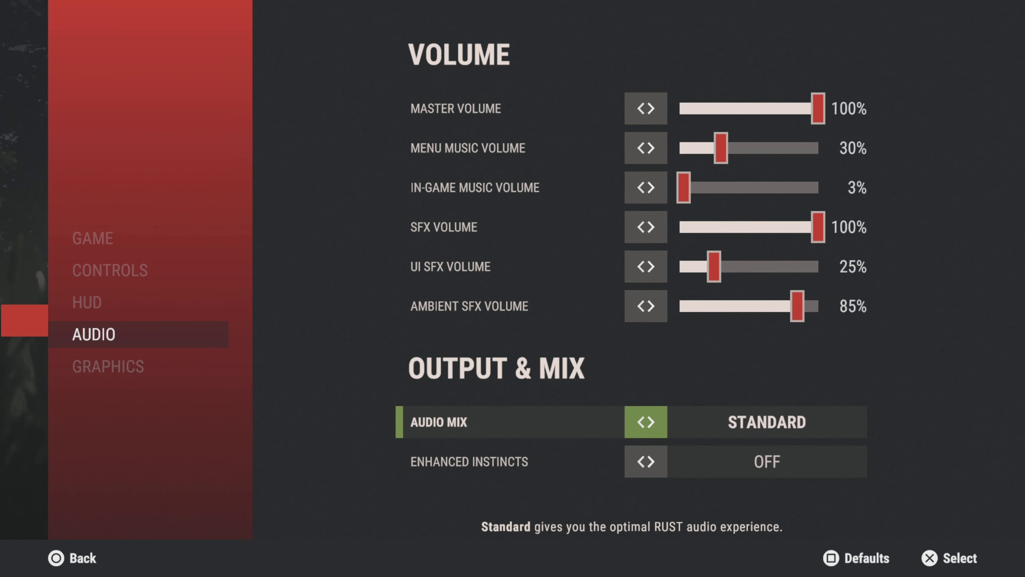
pyautogui.press('Left')
pyautogui.press('Right')
# Open the Graphics settings and examine Depth of Field, Vignette, Field of View, Motion Blur and Brightness
pyautogui.press('Tab')
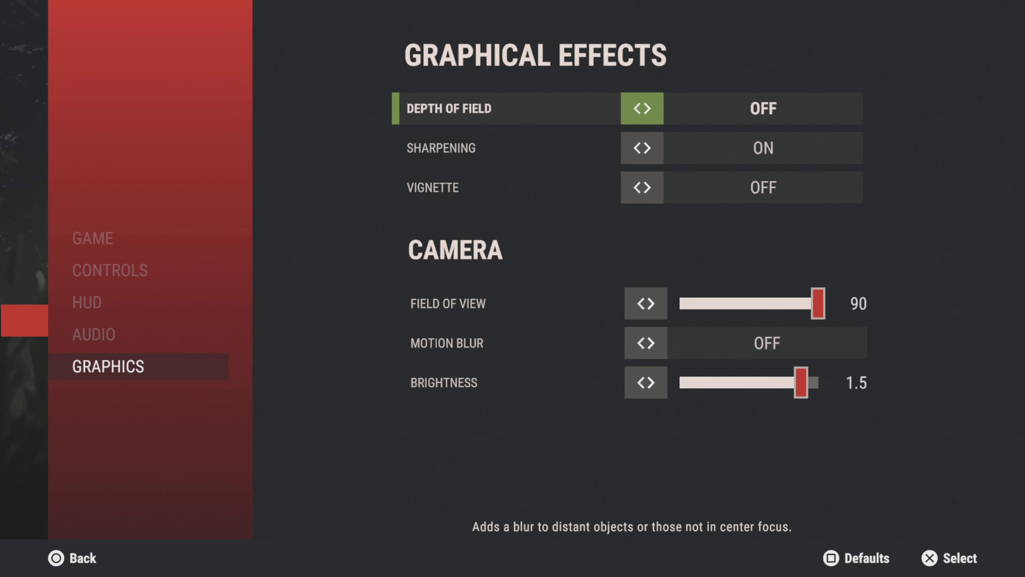
pyautogui.click(432, 187)
pyautogui.click(448, 303)
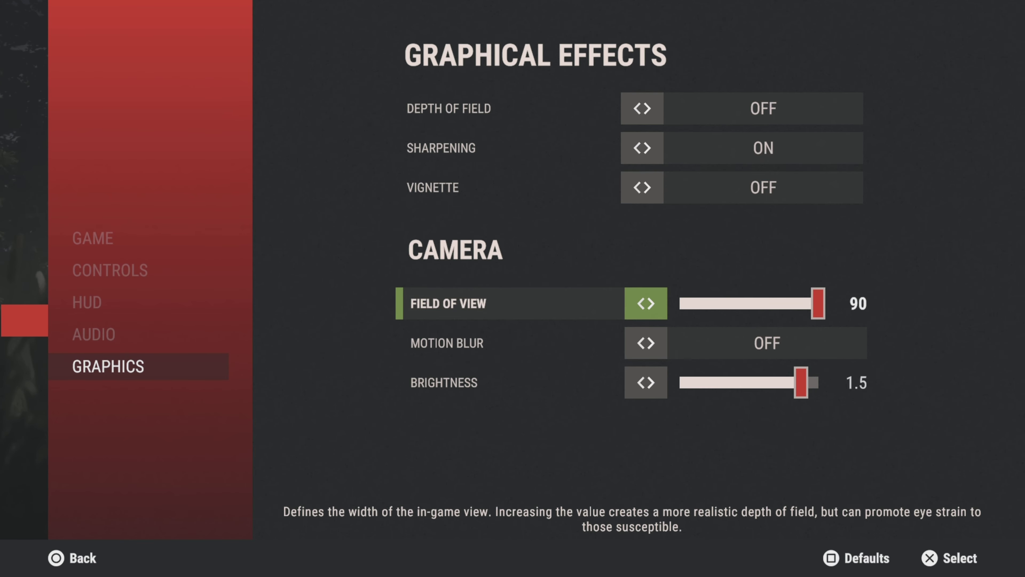
pyautogui.click(448, 343)
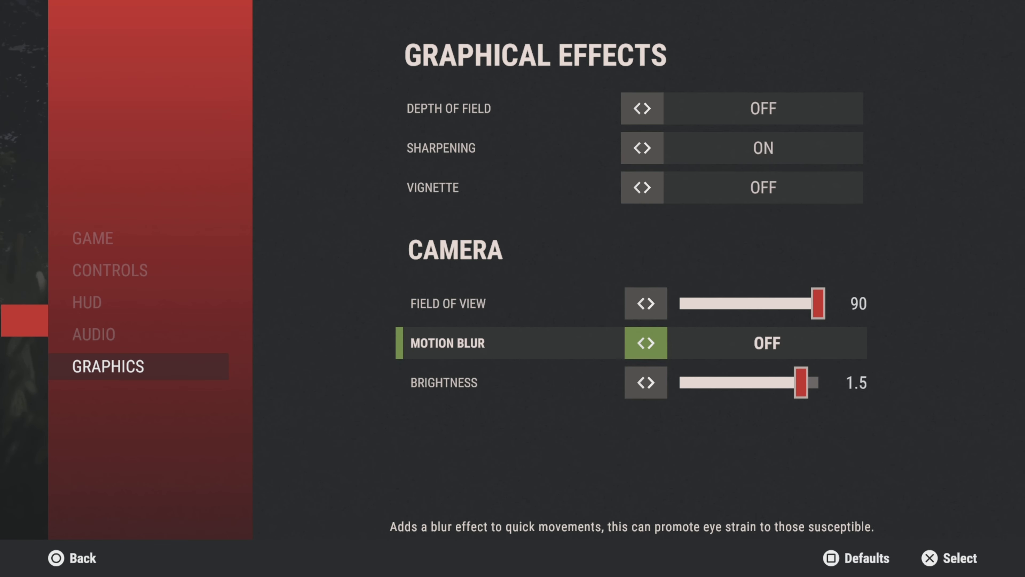
pyautogui.click(444, 382)
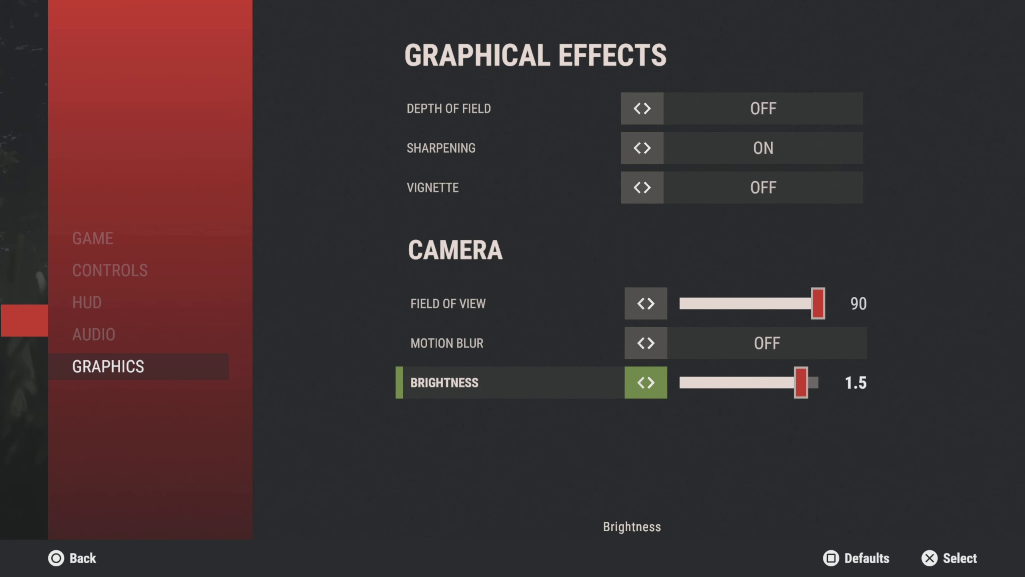